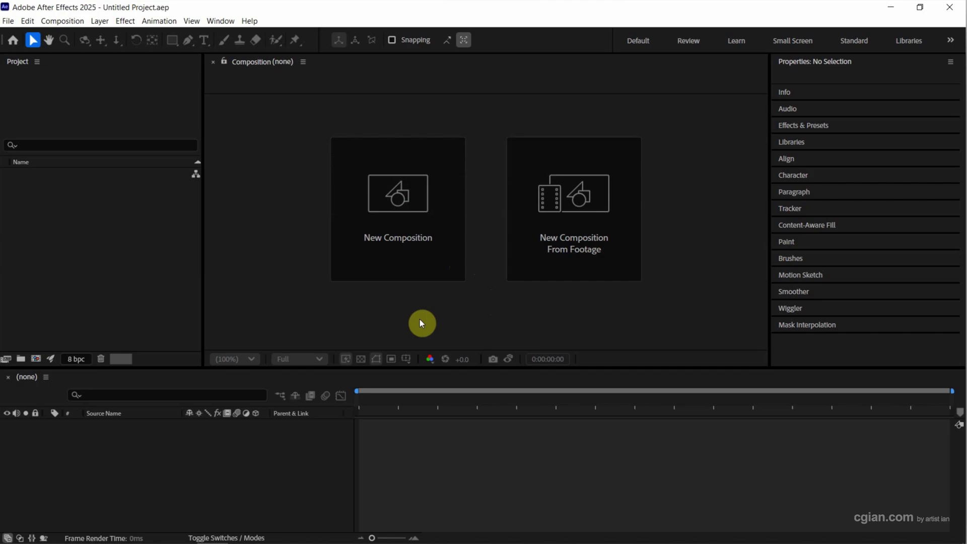
- Open 258425916_0a39e51f-7280-4fb0-b0fd-c82377bc1219.svg in Illustrator from File Explorer, accepting the import warning
{"action": "left_click", "coordinate": [238, 532]}
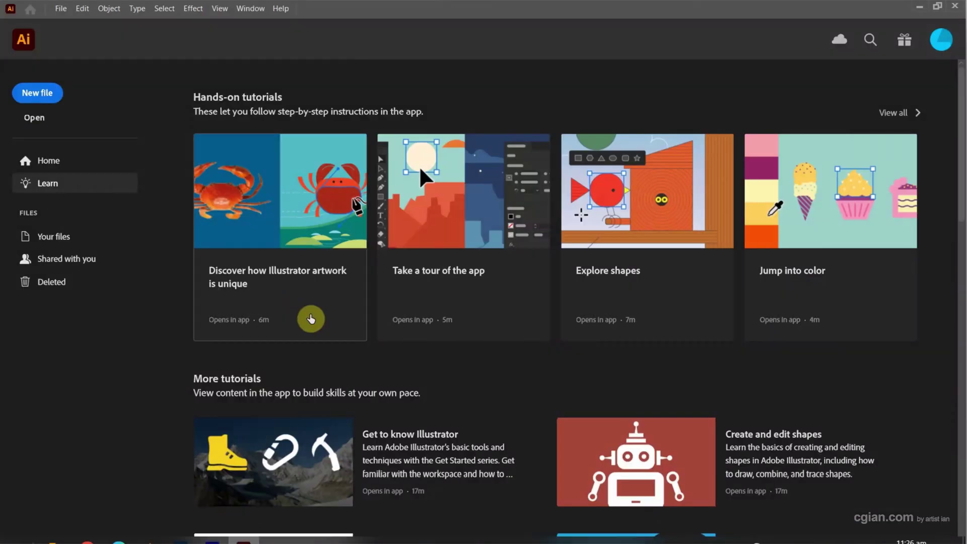
{"action": "left_click", "coordinate": [56, 531]}
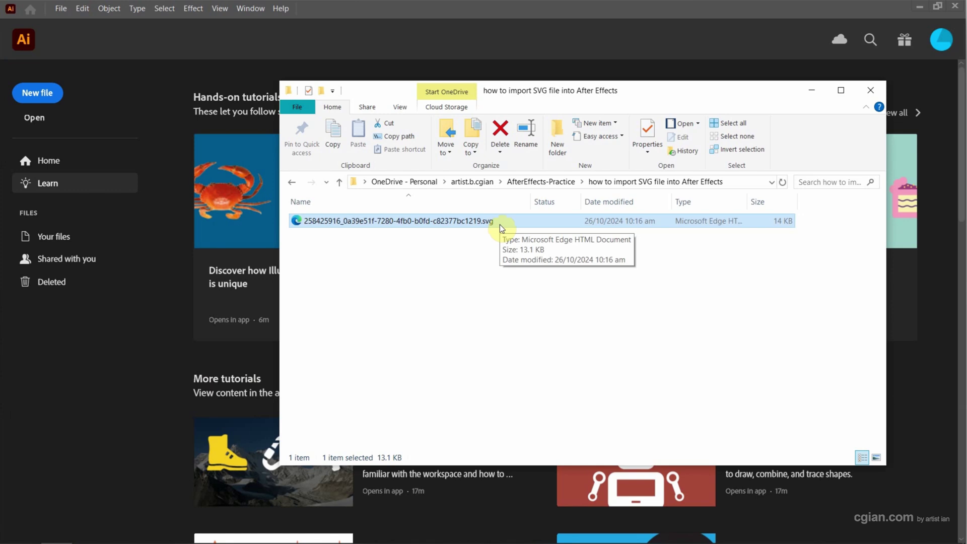
{"action": "left_click_drag", "start_coordinate": [499, 225], "coordinate": [176, 153]}
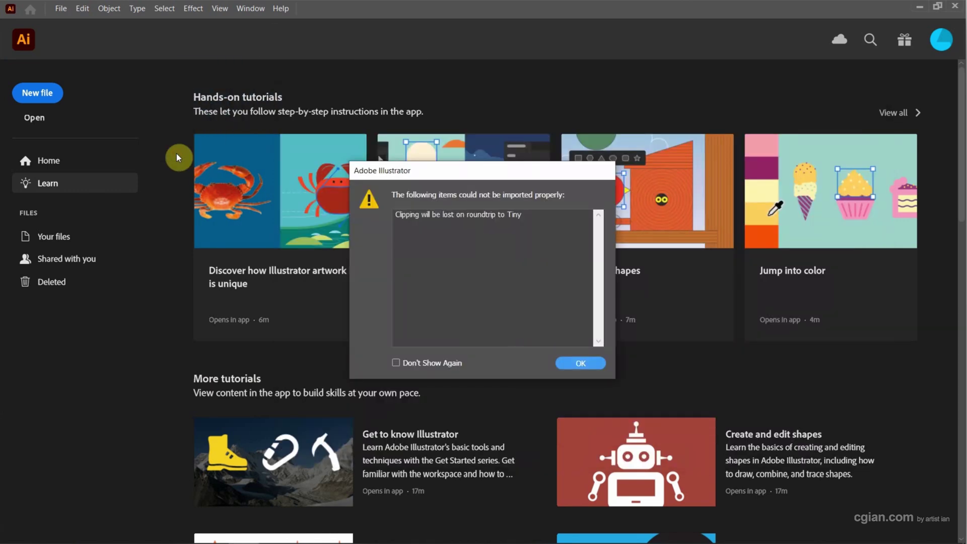
{"action": "left_click", "coordinate": [568, 361]}
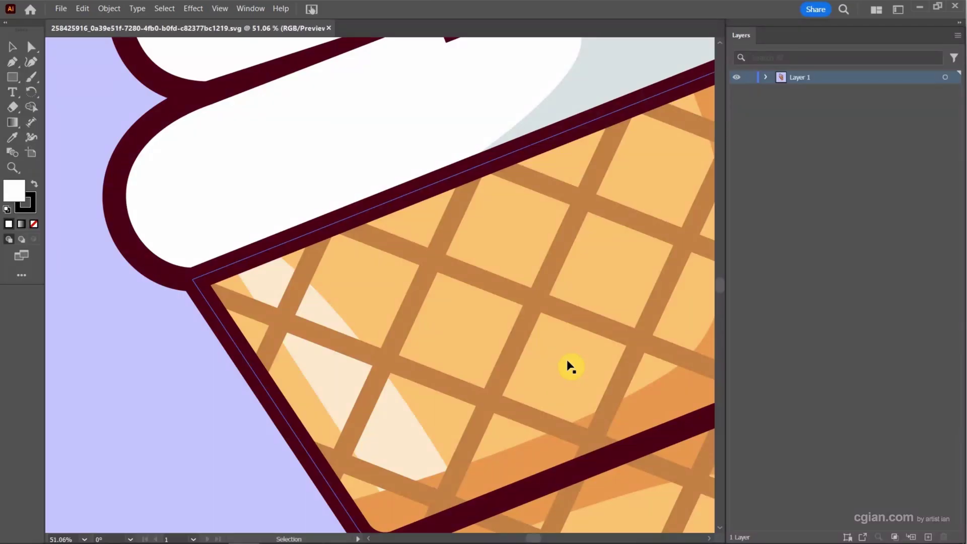
- Fit the artboard in the window and expand Layer 1 and its group to reveal three nested groups
{"action": "key", "text": "ctrl+0"}
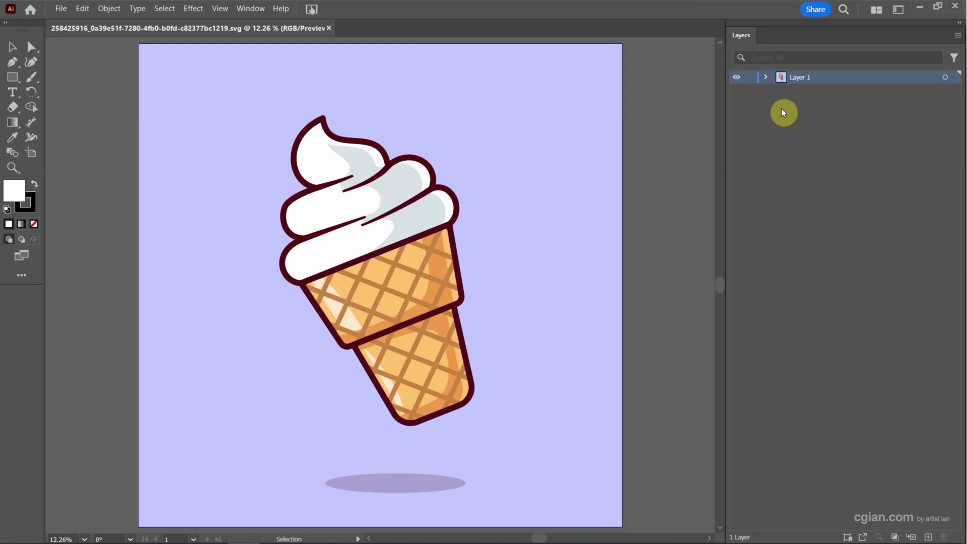
{"action": "left_click", "coordinate": [250, 10]}
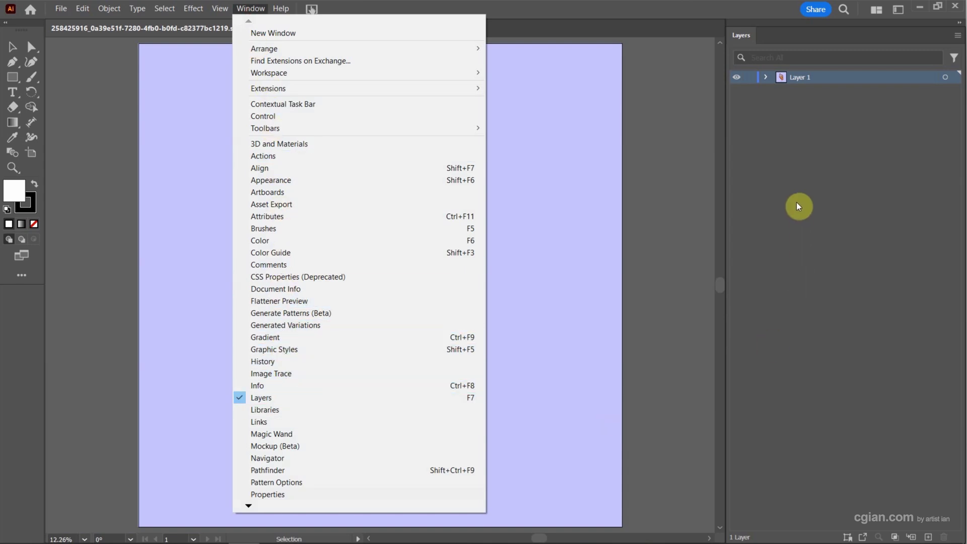
{"action": "left_click", "coordinate": [815, 162]}
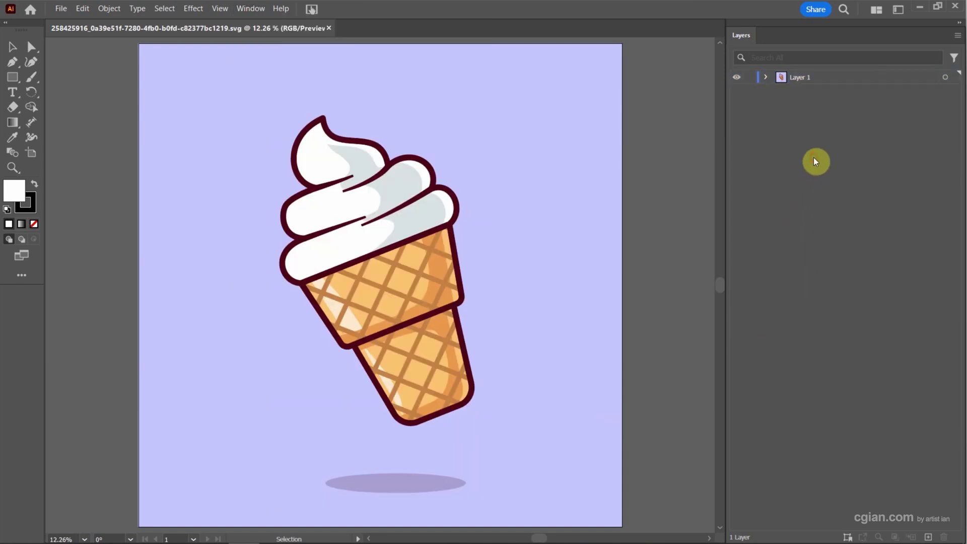
{"action": "left_click", "coordinate": [765, 77]}
{"action": "left_click", "coordinate": [780, 91]}
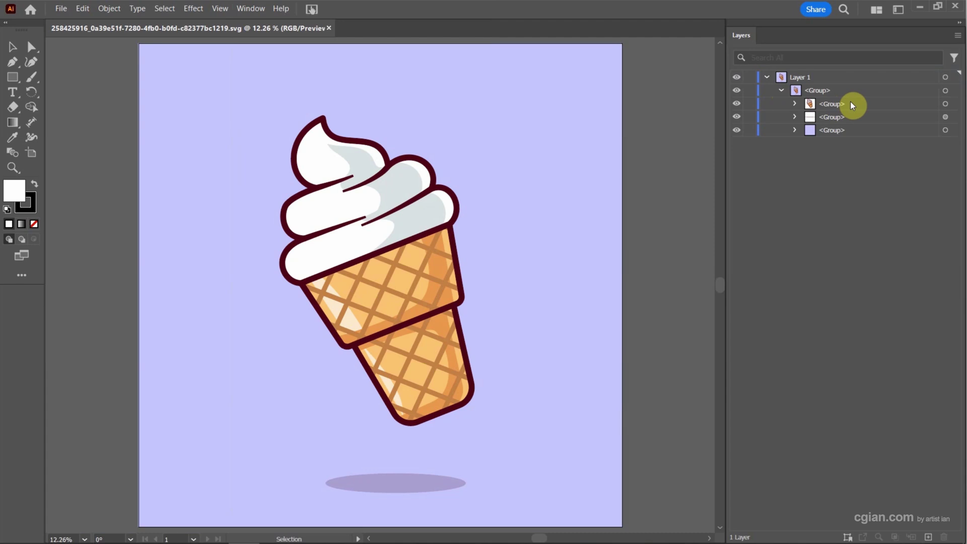
- Move the ice cream group into a new layer named 'ice cream'
{"action": "left_click", "coordinate": [929, 537]}
{"action": "left_click", "coordinate": [844, 119]}
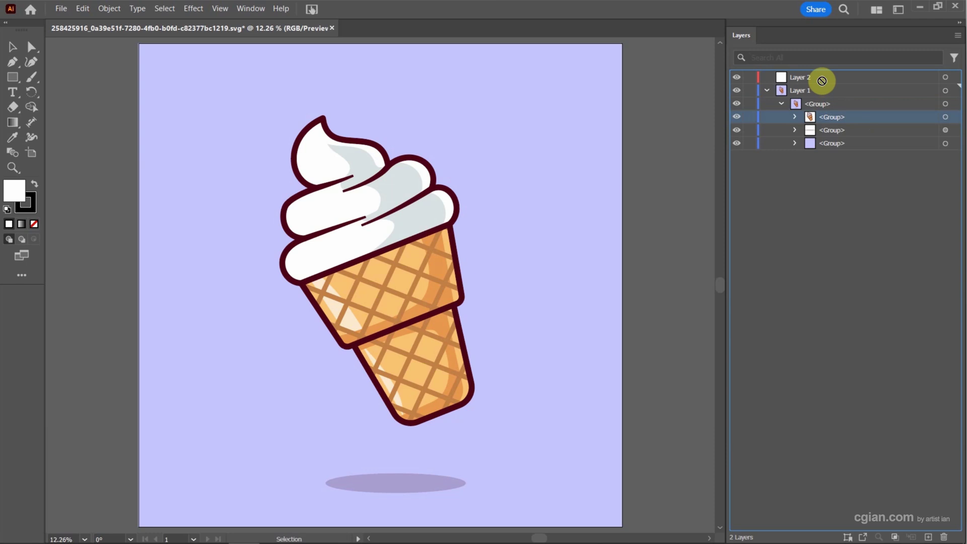
{"action": "left_click", "coordinate": [818, 77]}
{"action": "left_click_drag", "start_coordinate": [806, 76], "coordinate": [805, 77]}
{"action": "double_click", "coordinate": [801, 77]}
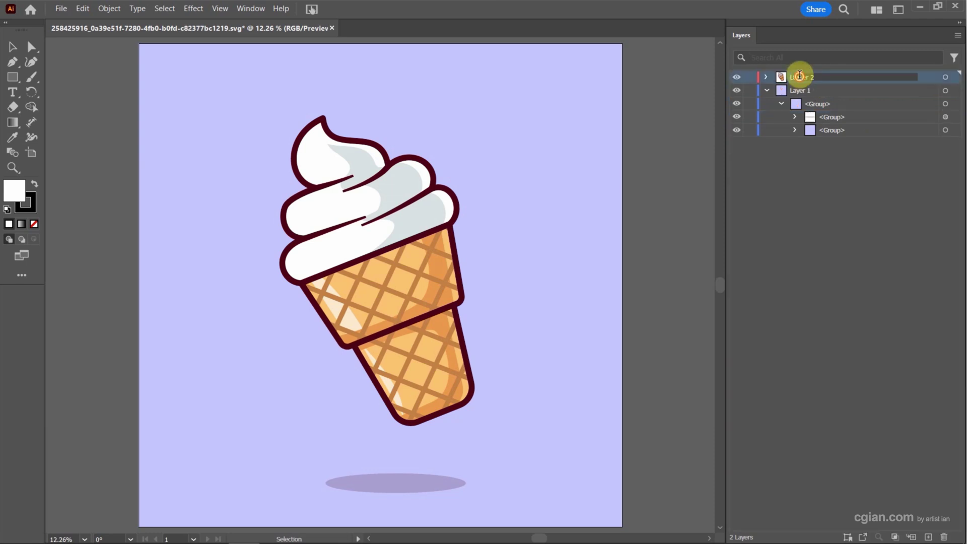
{"action": "type", "text": "ice cream"}
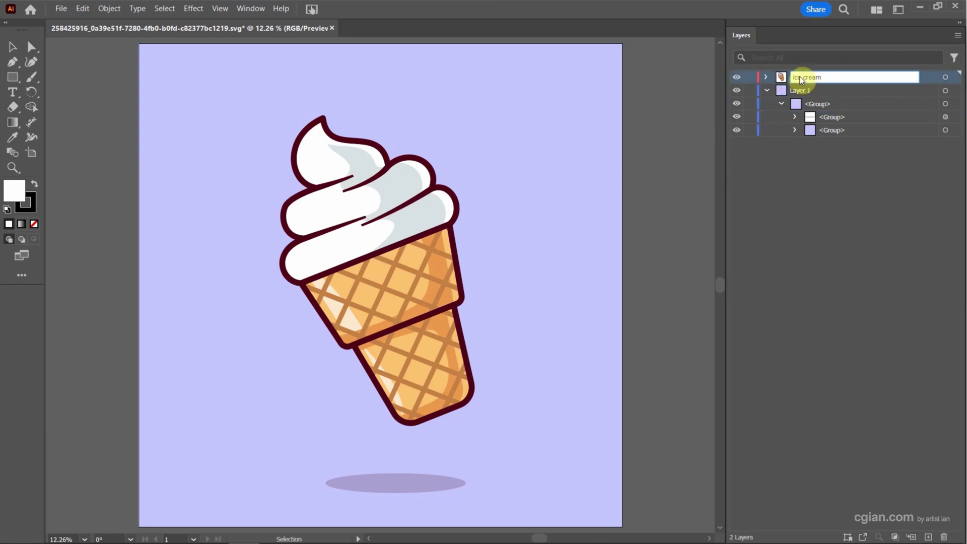
{"action": "key", "text": "Return"}
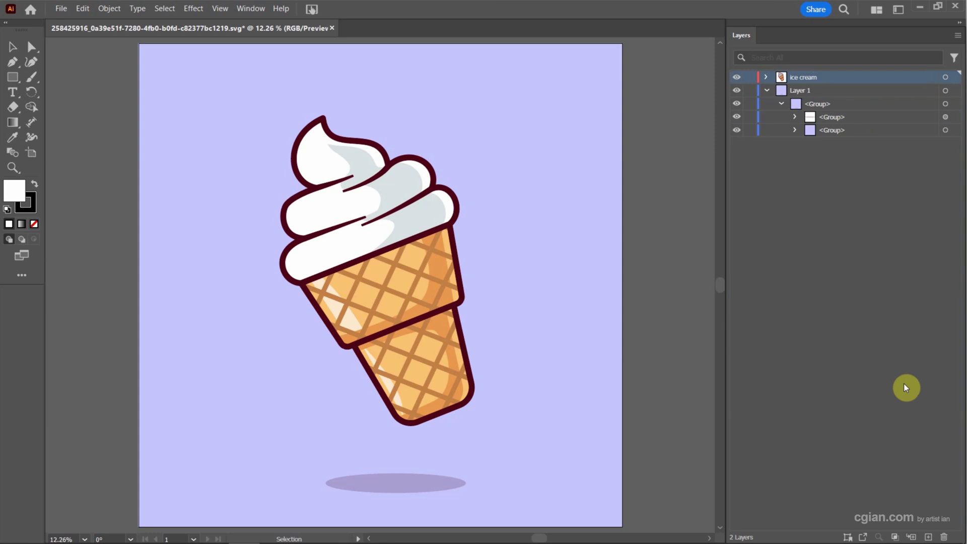
- Add a layer named 'shadow' and move the shadow group into it
{"action": "left_click", "coordinate": [929, 538]}
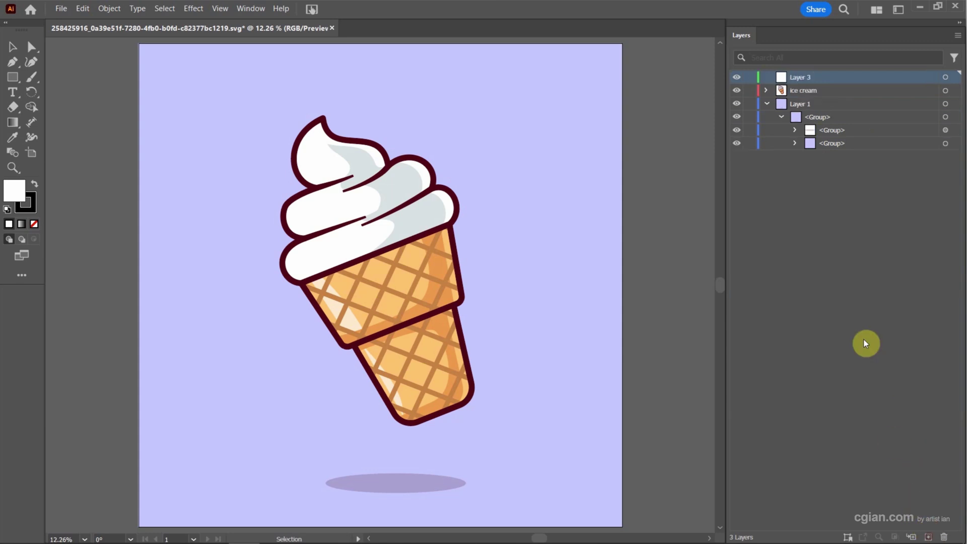
{"action": "double_click", "coordinate": [802, 77]}
{"action": "type", "text": "shadow"}
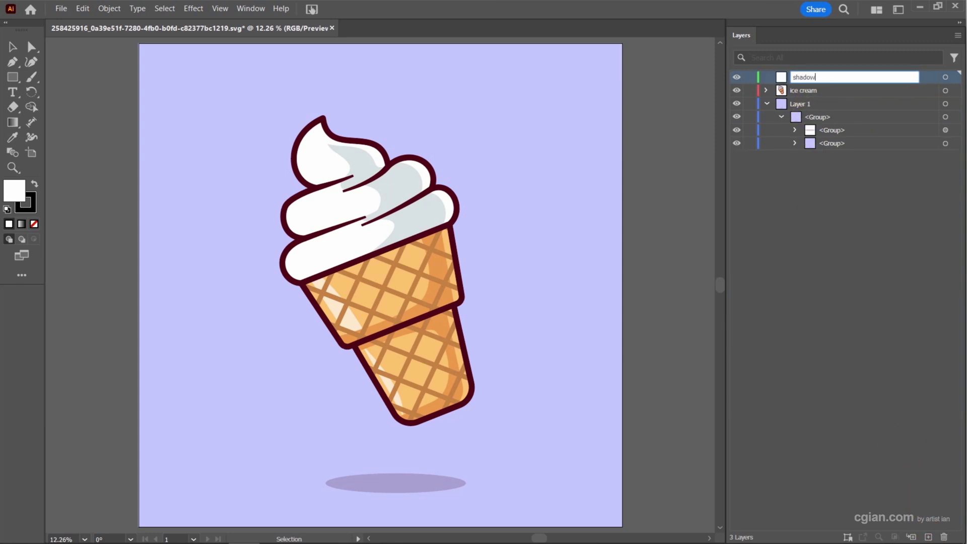
{"action": "key", "text": "Return"}
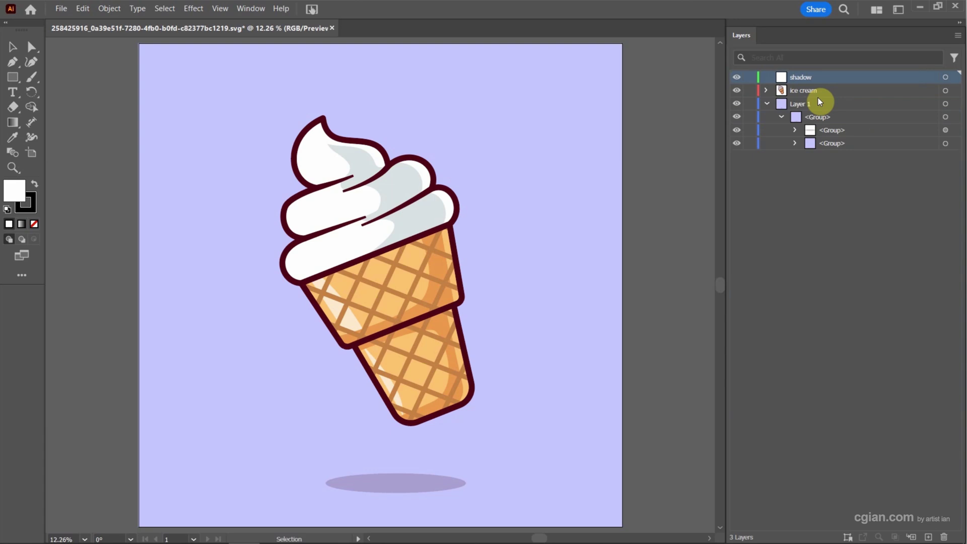
{"action": "left_click_drag", "start_coordinate": [828, 130], "coordinate": [829, 97]}
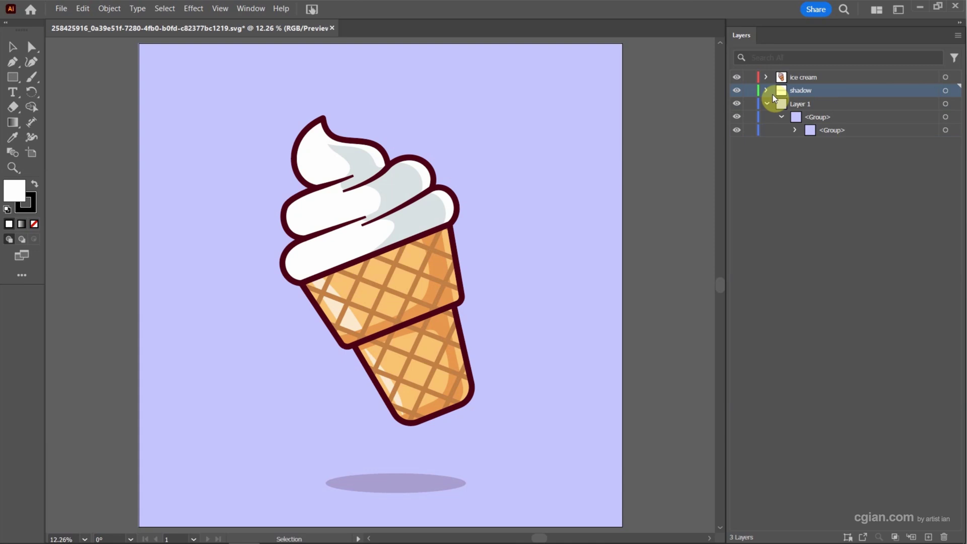
- Rename Layer 1 to 'background'
{"action": "left_click", "coordinate": [766, 104]}
{"action": "double_click", "coordinate": [795, 104]}
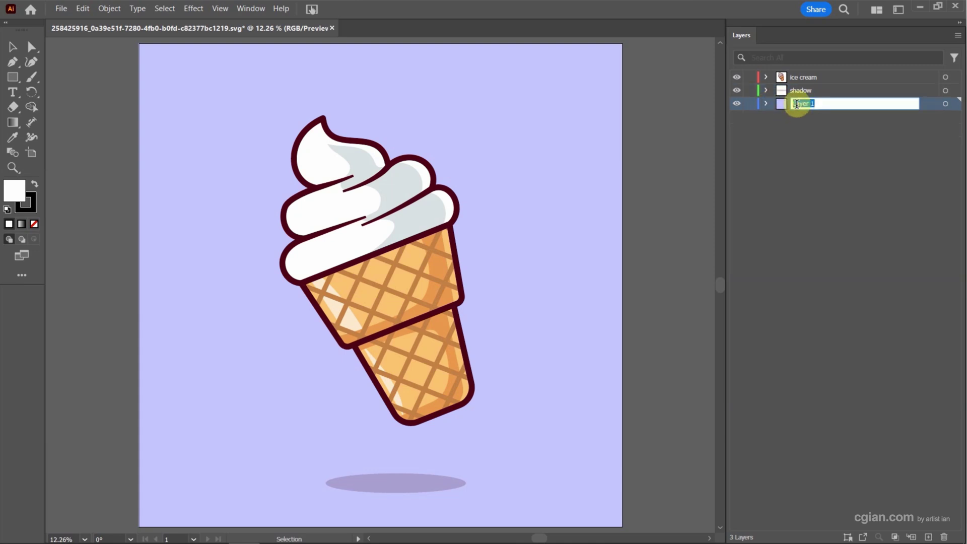
{"action": "type", "text": "backgr"}
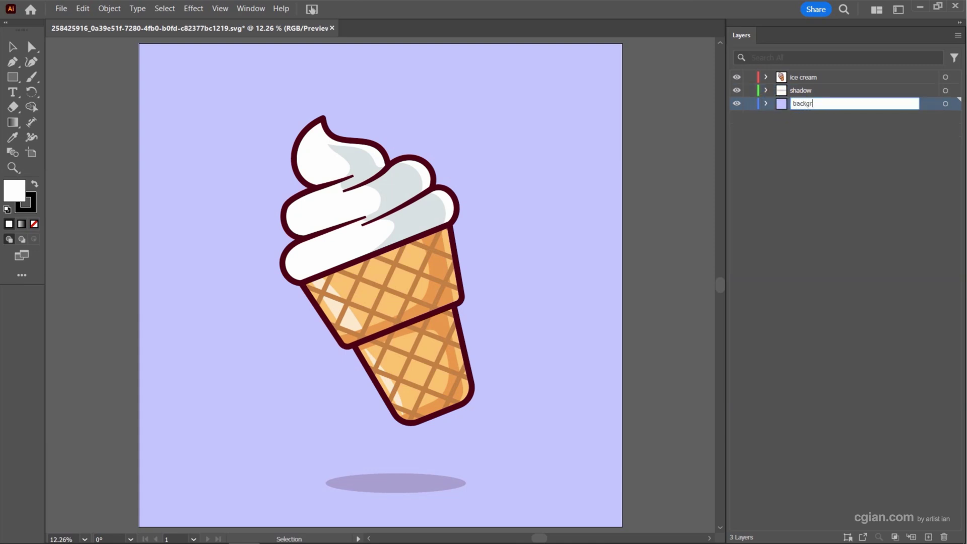
{"action": "type", "text": "ound"}
{"action": "key", "text": "Return"}
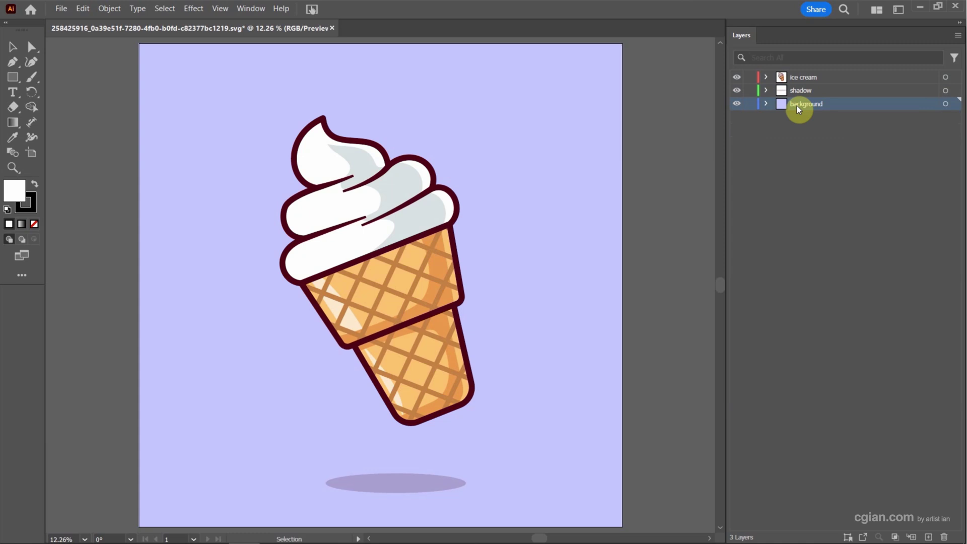
- Save a copy as an Adobe Illustrator (*.AI) file with Create PDF Compatible File kept on
{"action": "left_click", "coordinate": [61, 8]}
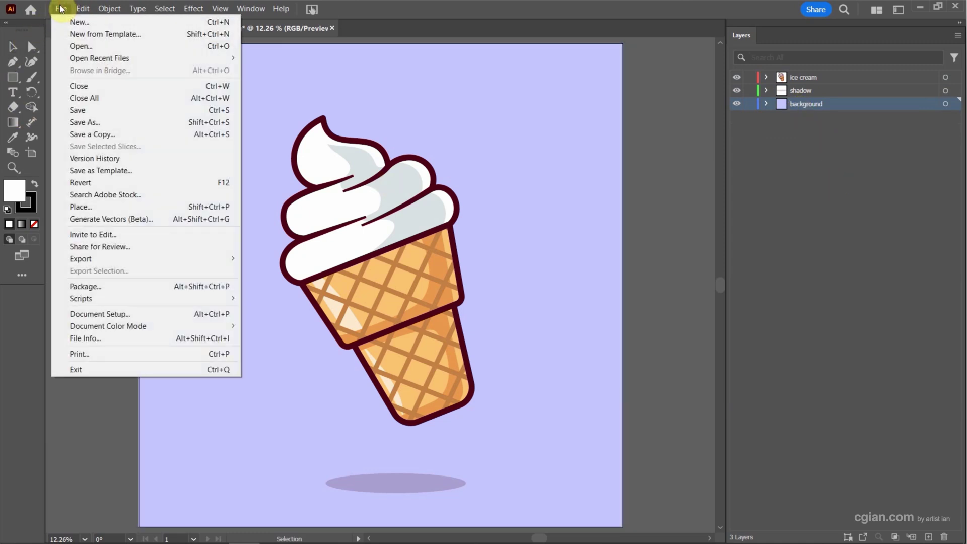
{"action": "left_click", "coordinate": [93, 134]}
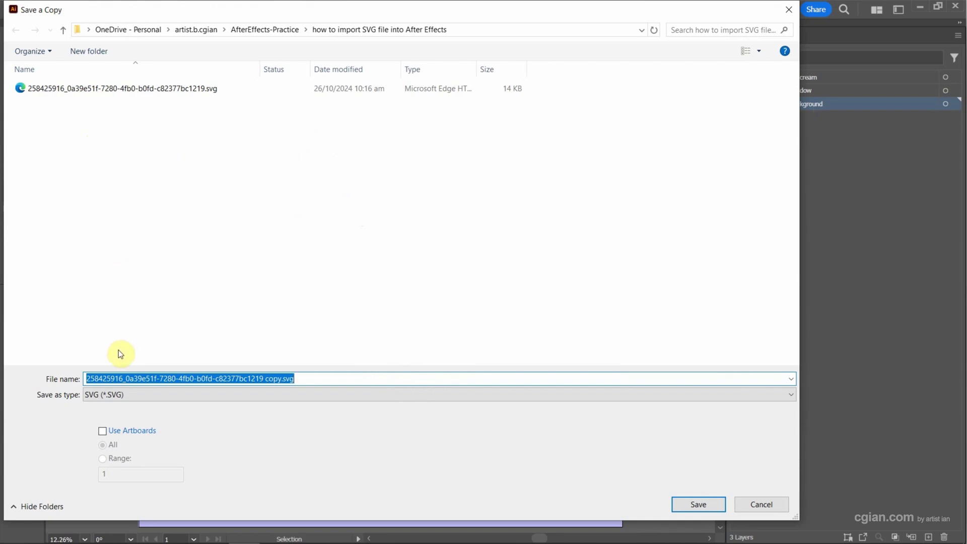
{"action": "left_click", "coordinate": [95, 397]}
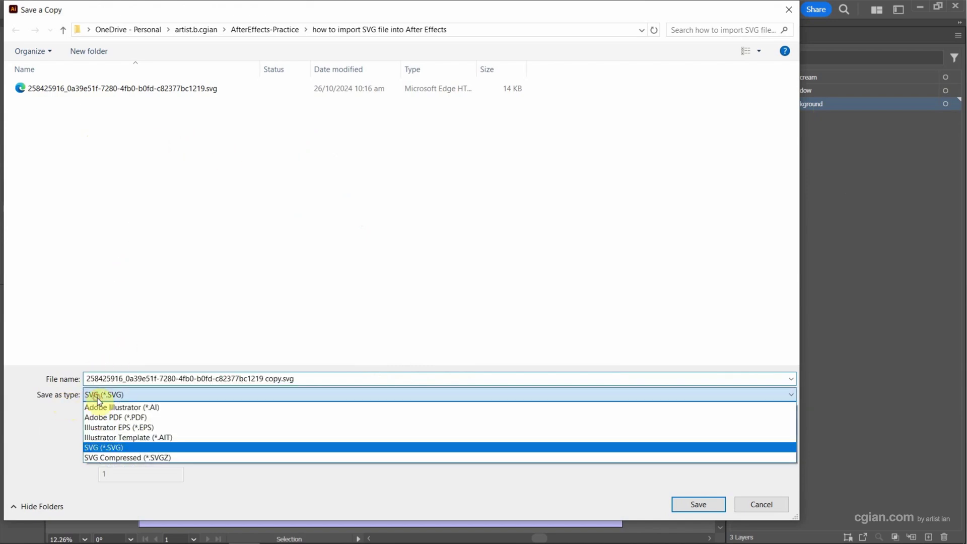
{"action": "left_click", "coordinate": [144, 408]}
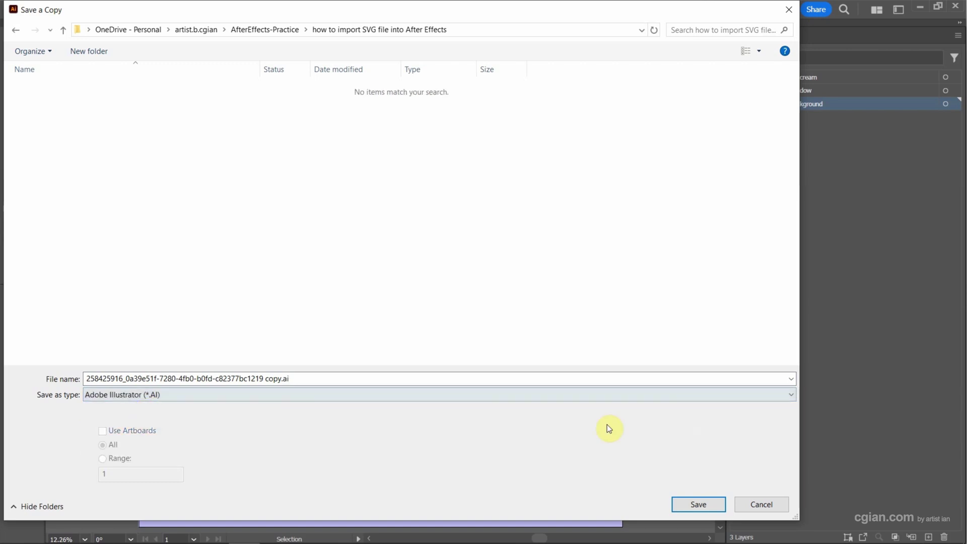
{"action": "left_click", "coordinate": [679, 504]}
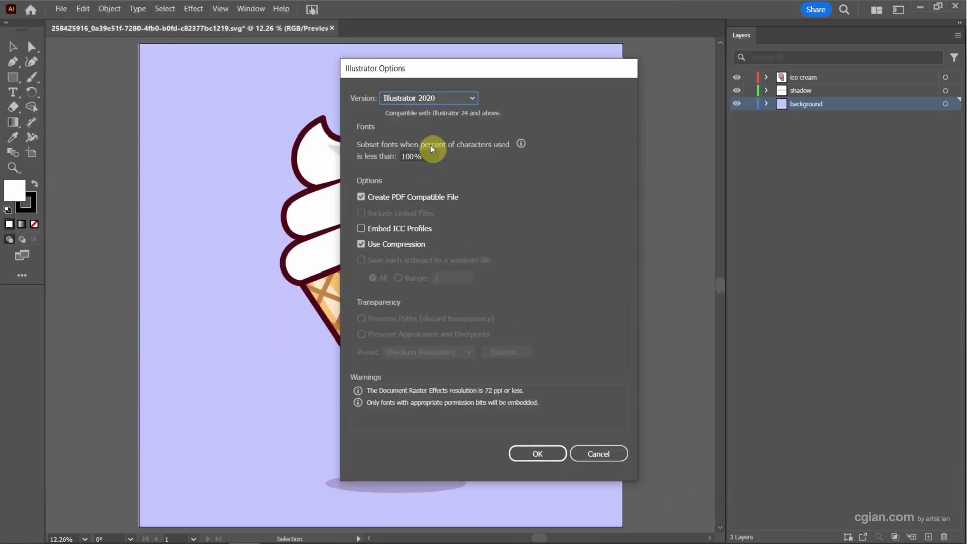
{"action": "left_click", "coordinate": [372, 202]}
{"action": "left_click", "coordinate": [376, 202]}
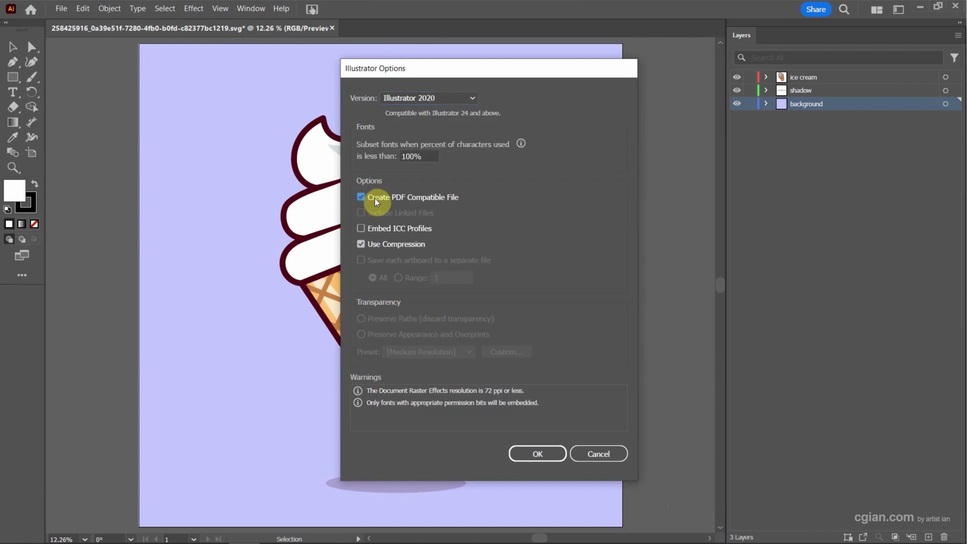
{"action": "left_click", "coordinate": [552, 454]}
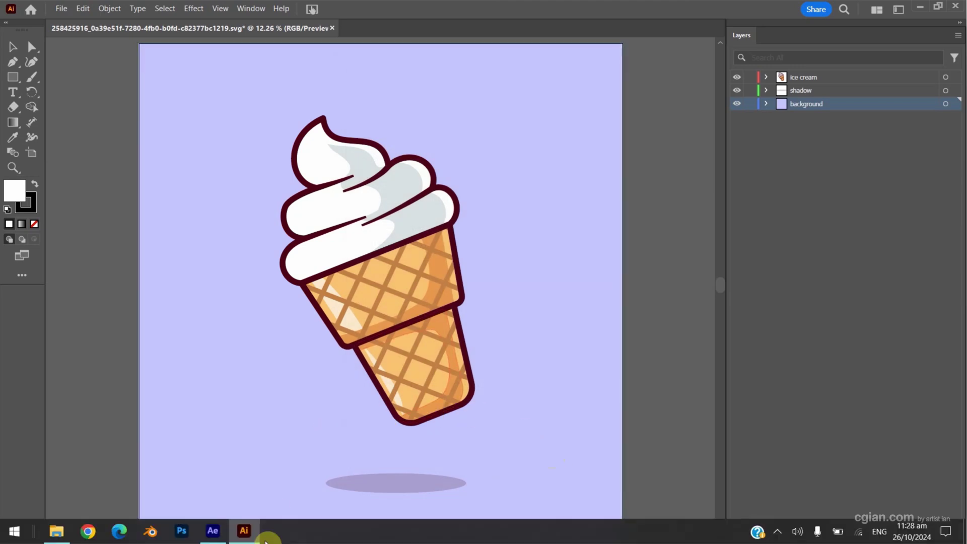
- Return to After Effects and open the Import File dialog from File > Import > File
{"action": "left_click", "coordinate": [211, 534]}
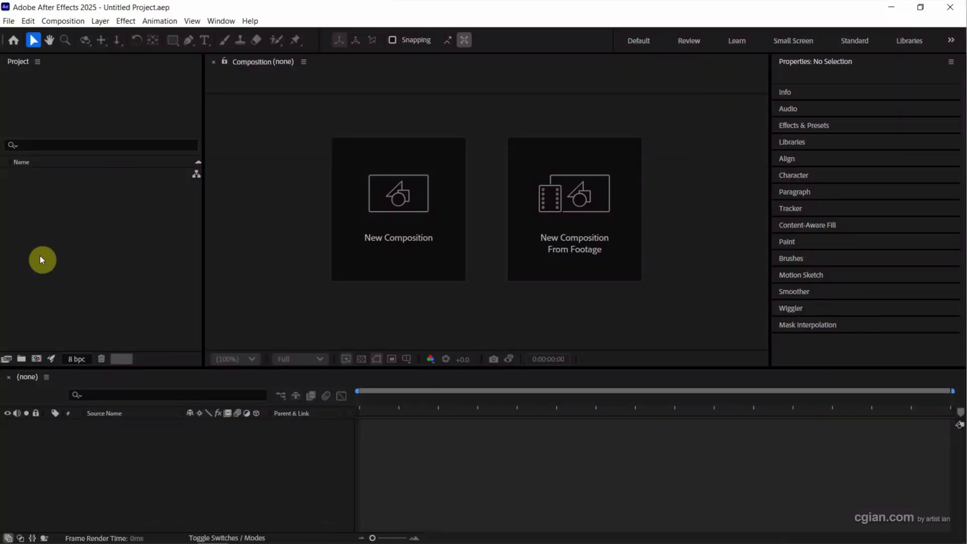
{"action": "left_click", "coordinate": [8, 23]}
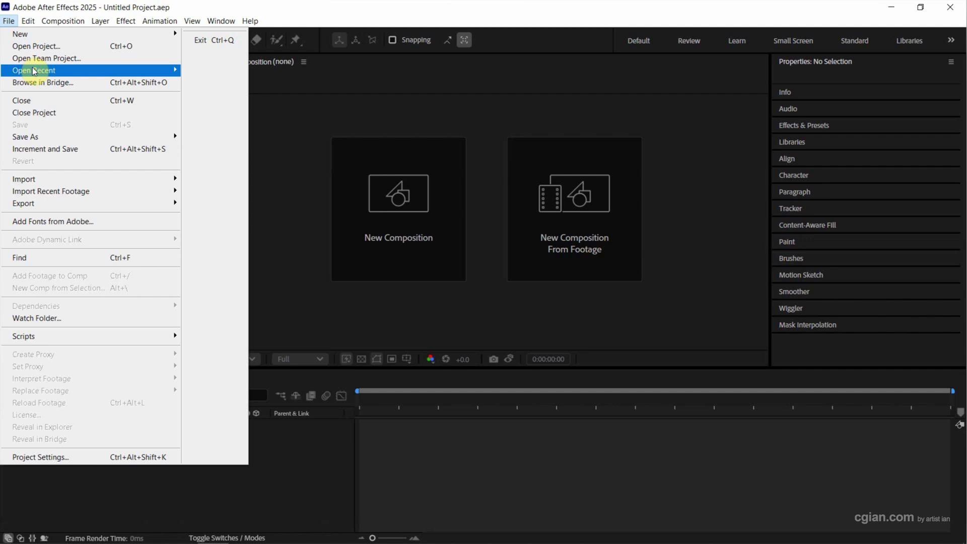
{"action": "mouse_move", "coordinate": [45, 180]}
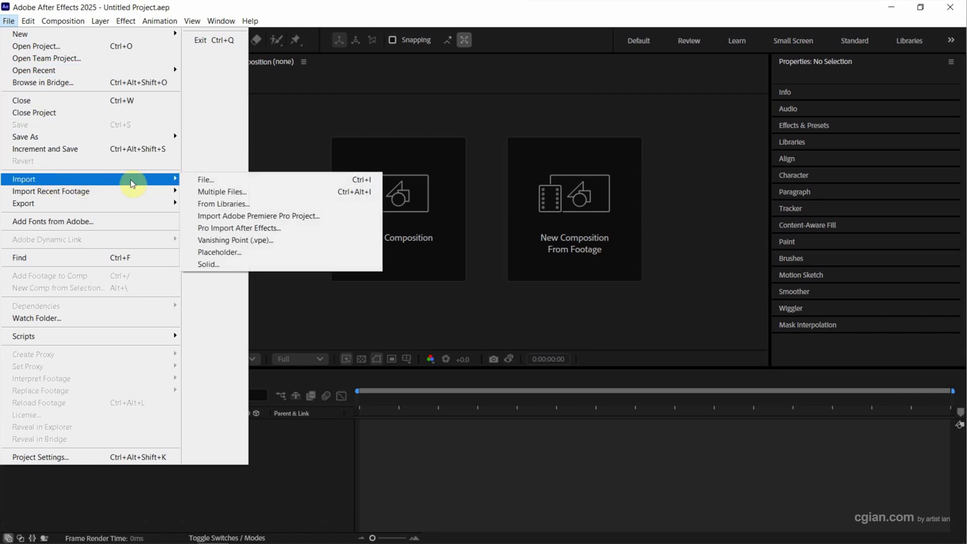
{"action": "left_click", "coordinate": [211, 179]}
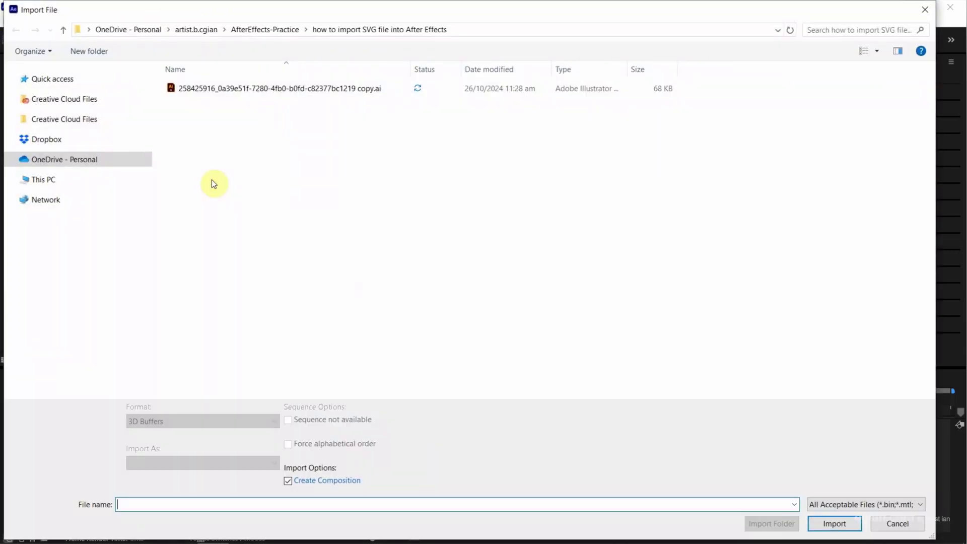
- Import 'ice cream copy.ai' as Composition - Retain Layer Sizes
{"action": "left_click", "coordinate": [375, 92]}
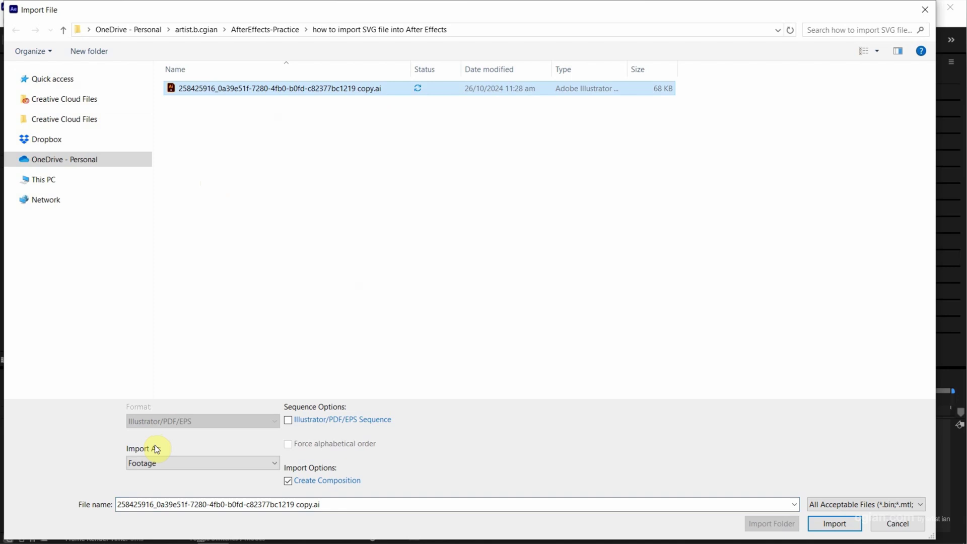
{"action": "left_click", "coordinate": [170, 462]}
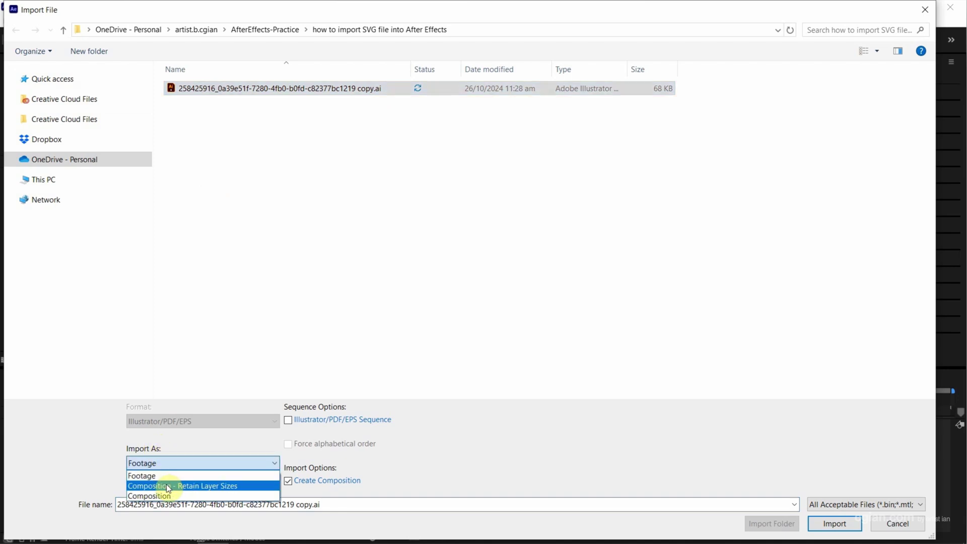
{"action": "left_click", "coordinate": [168, 486]}
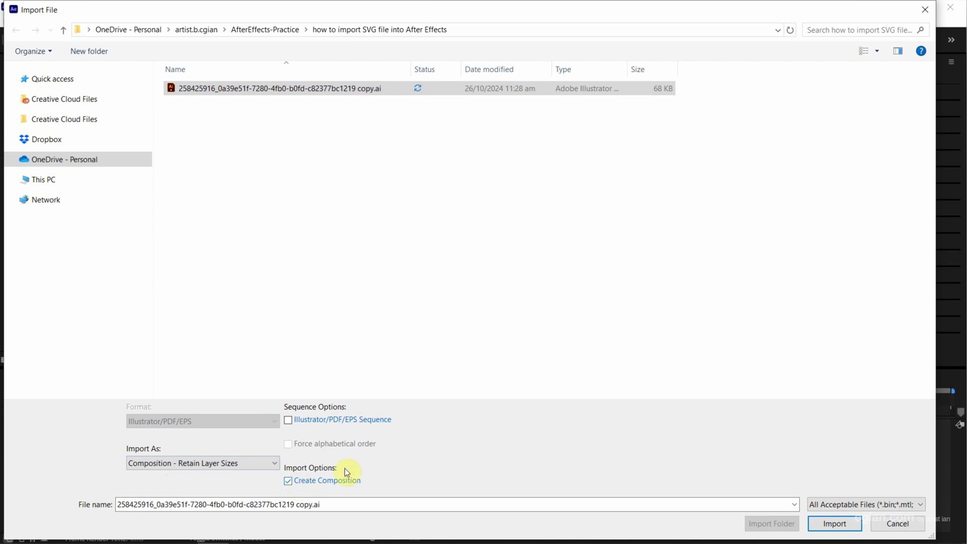
{"action": "left_click", "coordinate": [826, 524]}
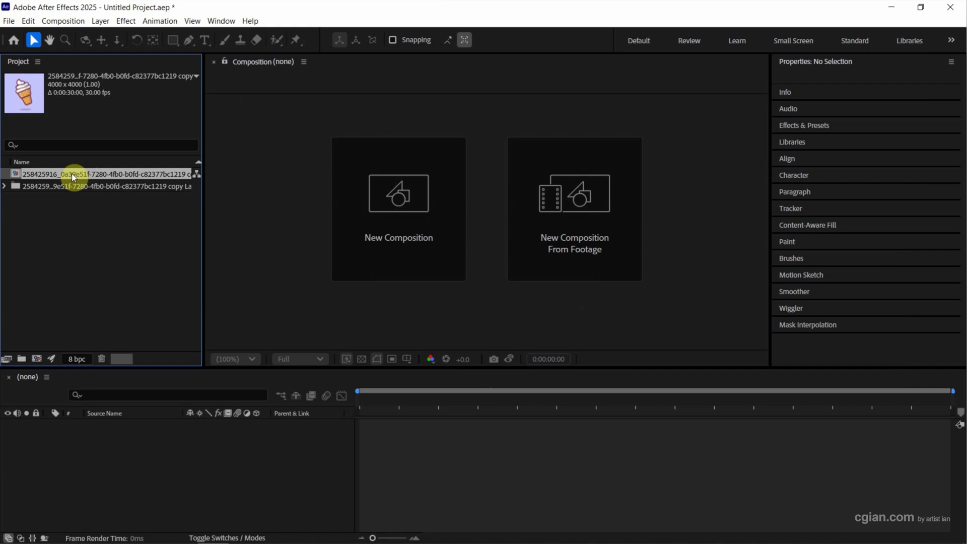
- Create a new 1920×1080 composition, Comp 1
{"action": "left_click", "coordinate": [5, 186]}
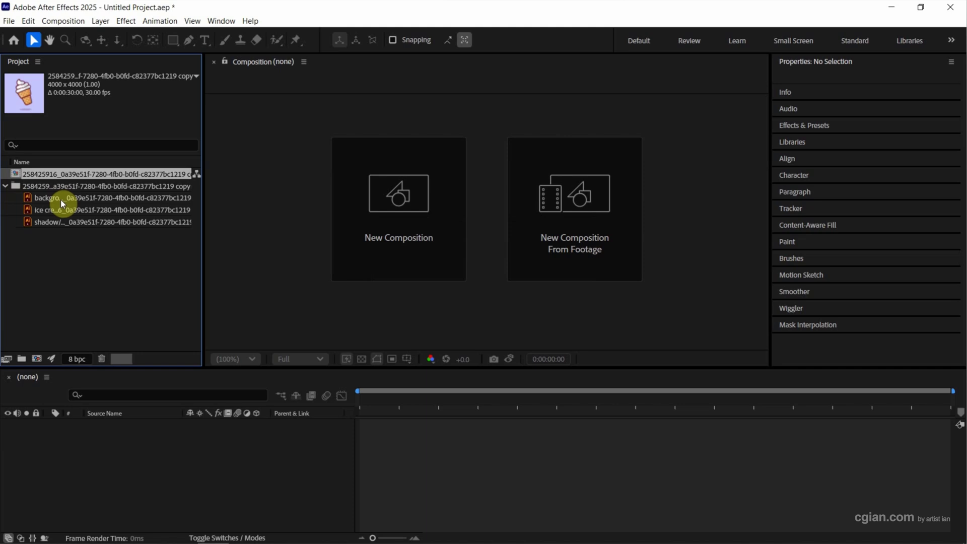
{"action": "left_click", "coordinate": [398, 194]}
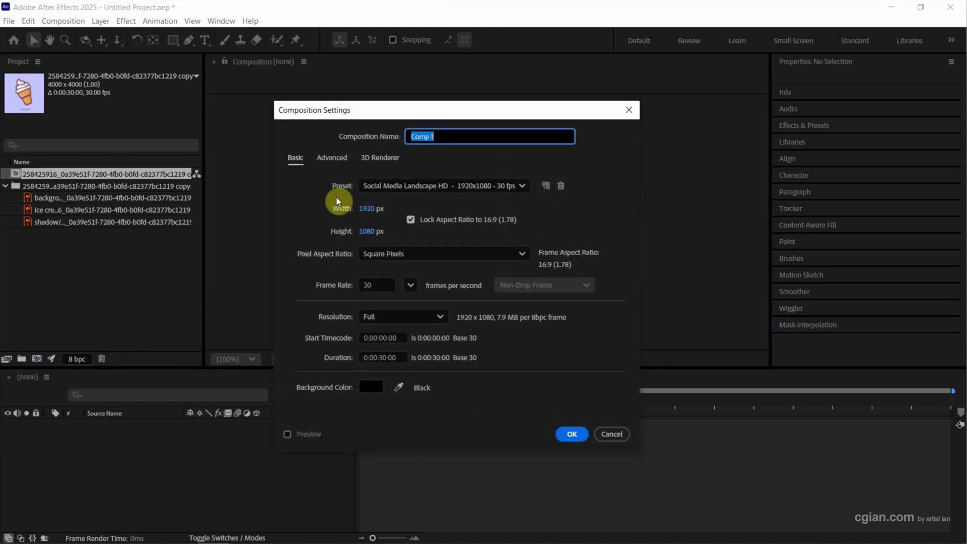
{"action": "left_click", "coordinate": [570, 433]}
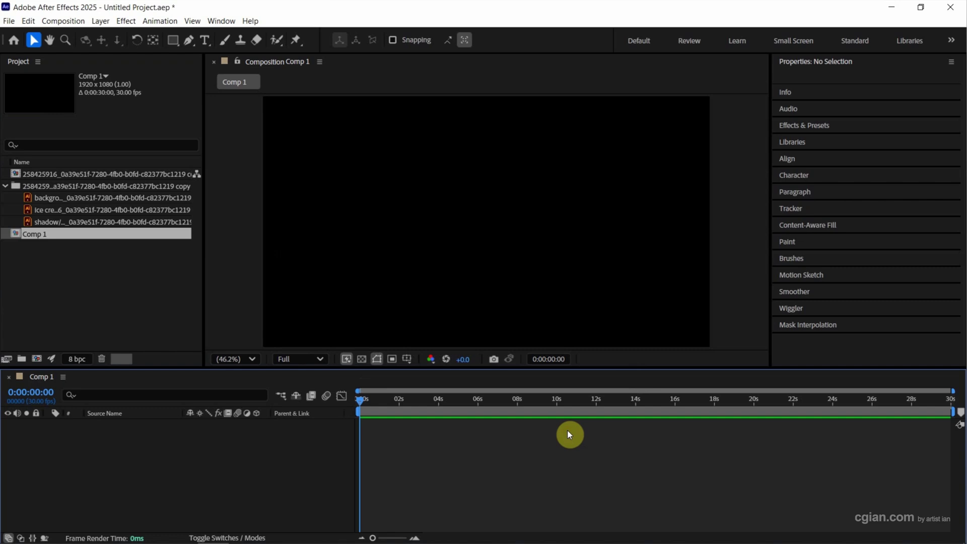
- Place the imported ice cream composition in Comp 1 and scale it to 32%
{"action": "left_click_drag", "start_coordinate": [38, 173], "coordinate": [205, 458]}
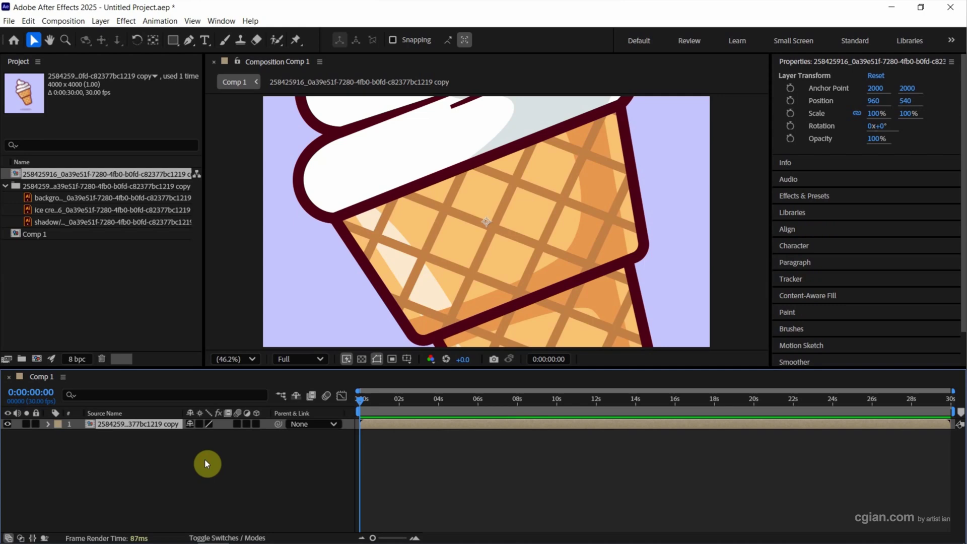
{"action": "key", "text": "s"}
{"action": "left_click_drag", "start_coordinate": [199, 434], "coordinate": [154, 434]}
{"action": "left_click", "coordinate": [155, 455]}
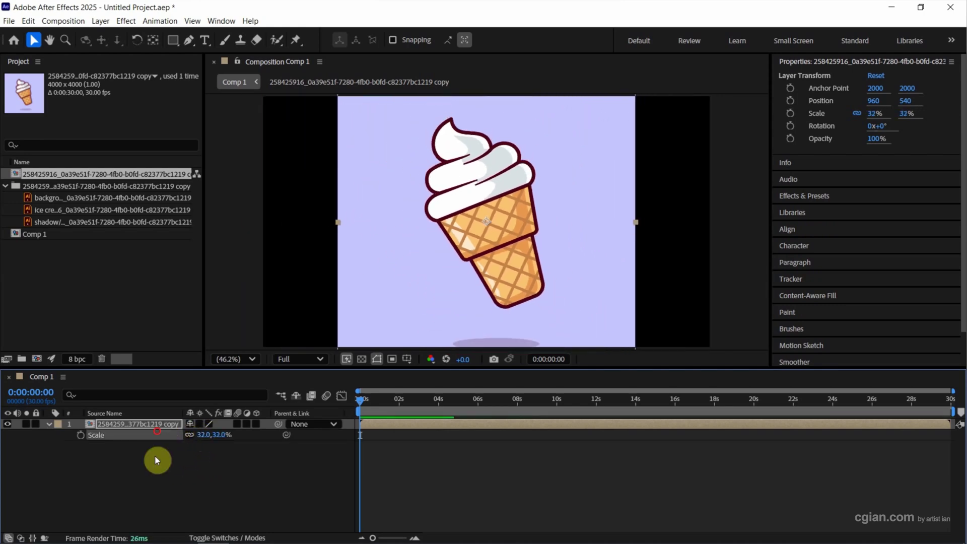
- Open the ice cream precomp, select its ice cream layer and bring up its Create submenu
{"action": "double_click", "coordinate": [104, 424]}
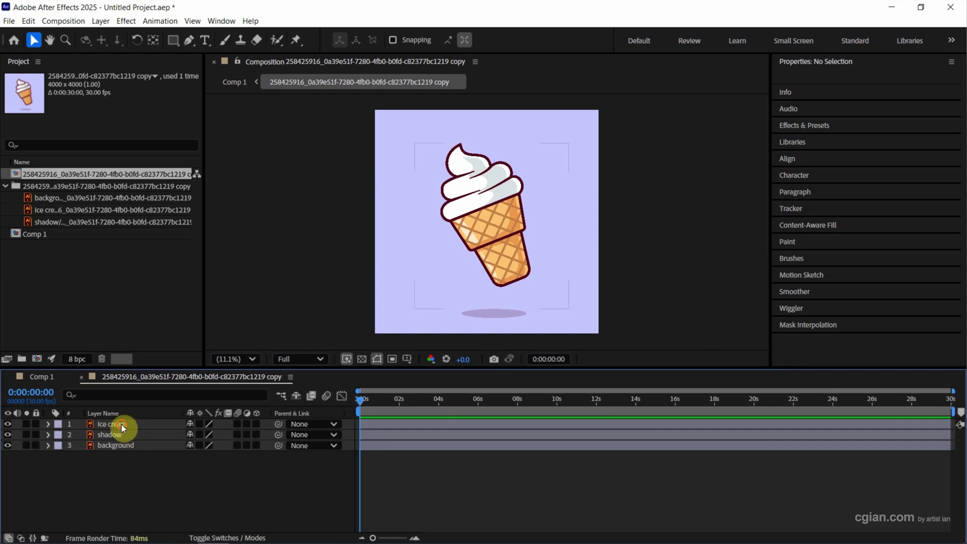
{"action": "left_click", "coordinate": [122, 425]}
{"action": "right_click", "coordinate": [122, 424]}
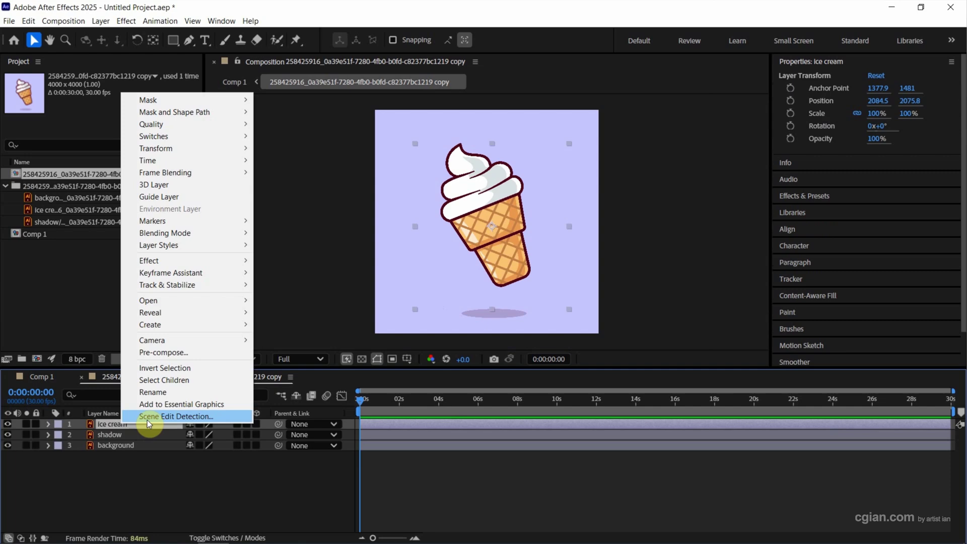
{"action": "mouse_move", "coordinate": [166, 328]}
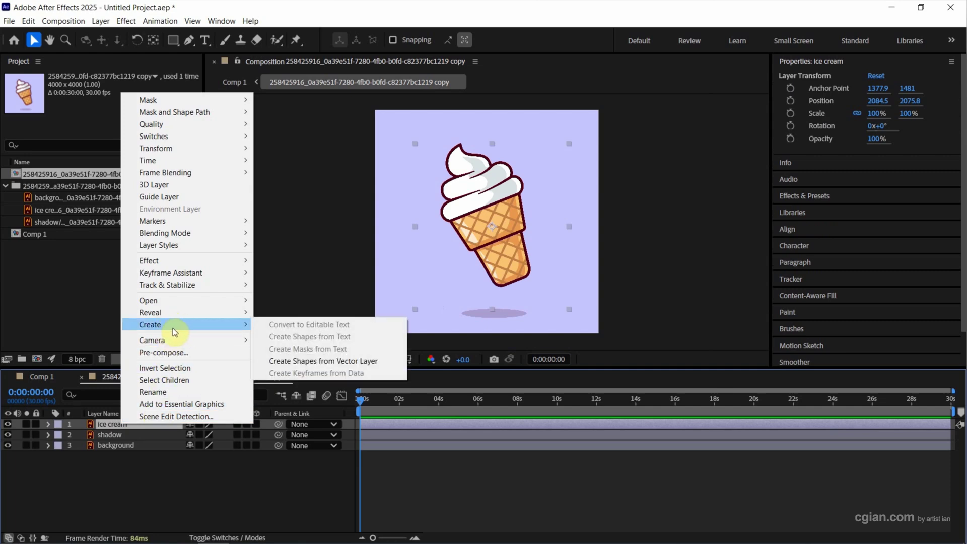
- Create shapes from the ice cream layer, producing Ice cream Outlines, and nudge the cream outline's top point
{"action": "left_click", "coordinate": [303, 361]}
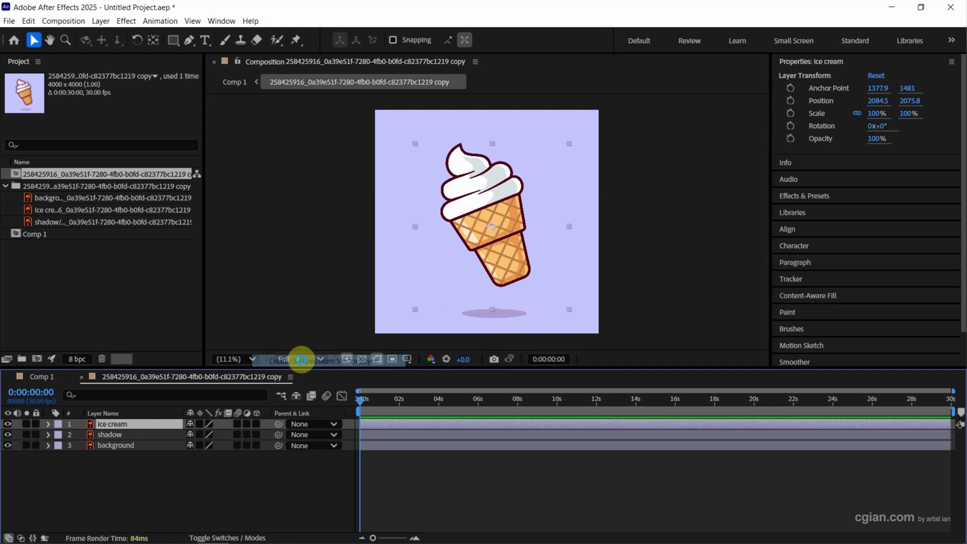
{"action": "scroll", "coordinate": [475, 172], "scroll_direction": "up", "scroll_amount": 4}
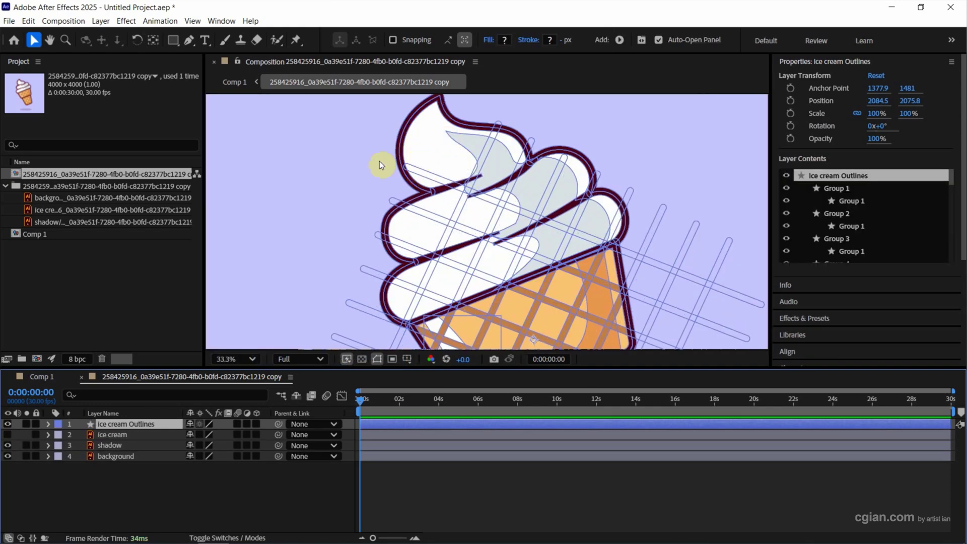
{"action": "left_click", "coordinate": [189, 40]}
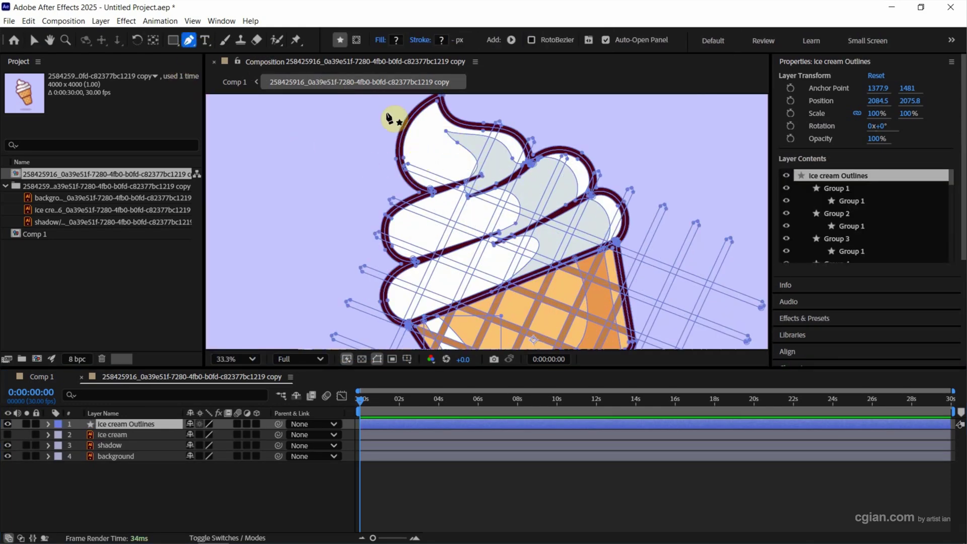
{"action": "left_click", "coordinate": [438, 132], "text": "ctrl"}
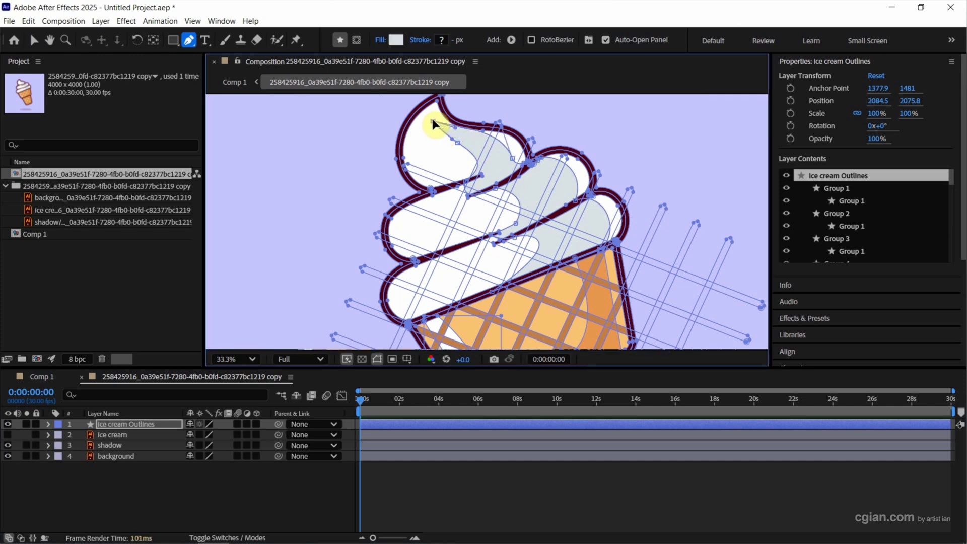
{"action": "left_click_drag", "start_coordinate": [433, 122], "coordinate": [434, 130]}
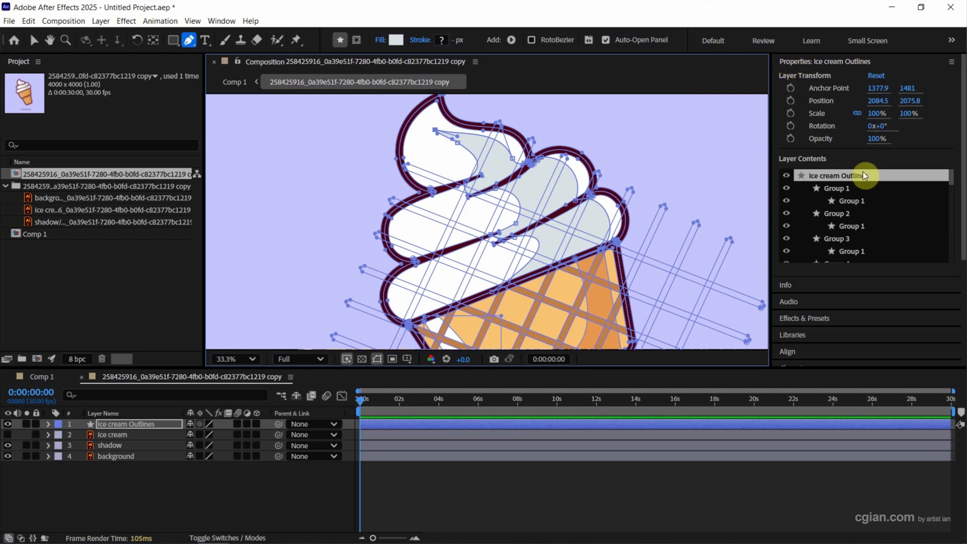
- Select Group 30, the ice cream swirl, in the layer contents
{"action": "scroll", "coordinate": [886, 191], "scroll_direction": "down", "scroll_amount": 1}
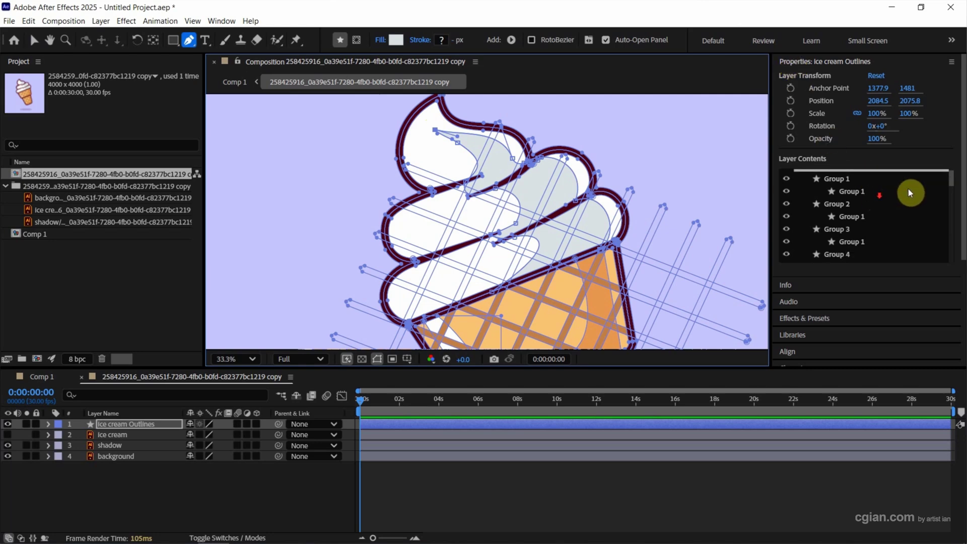
{"action": "left_click_drag", "start_coordinate": [952, 183], "coordinate": [949, 261]}
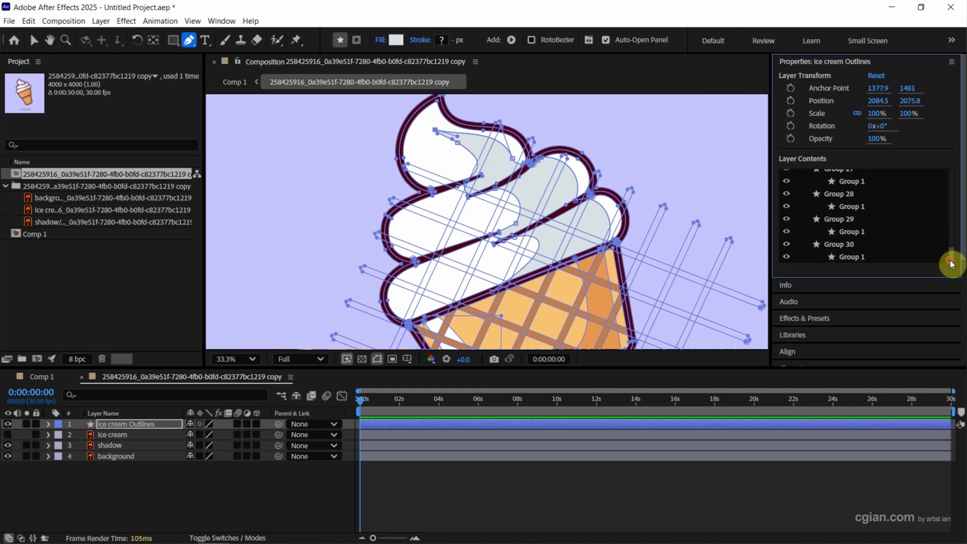
{"action": "left_click", "coordinate": [838, 245]}
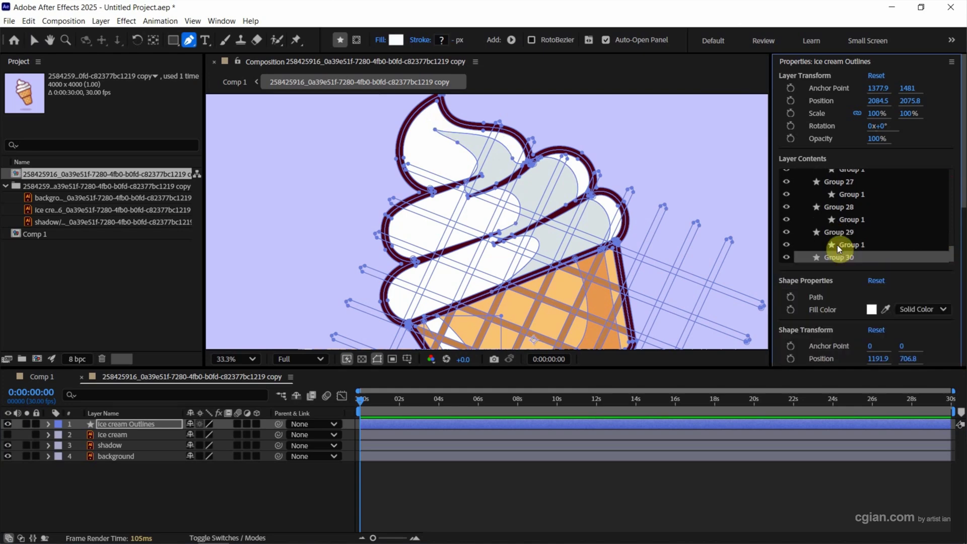
- Change Group 30's fill colour to pink, E789C0
{"action": "left_click", "coordinate": [870, 314]}
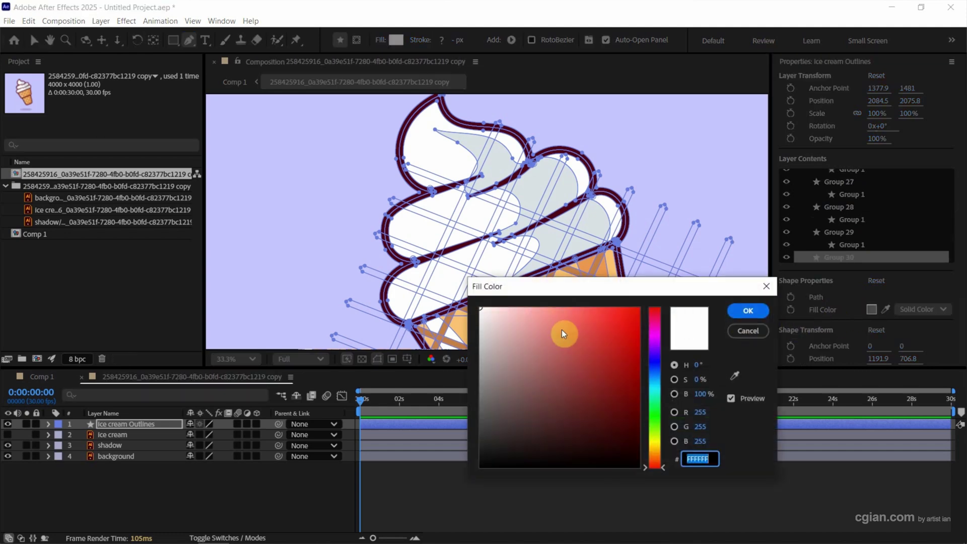
{"action": "left_click", "coordinate": [554, 323]}
{"action": "left_click_drag", "start_coordinate": [552, 322], "coordinate": [544, 322]}
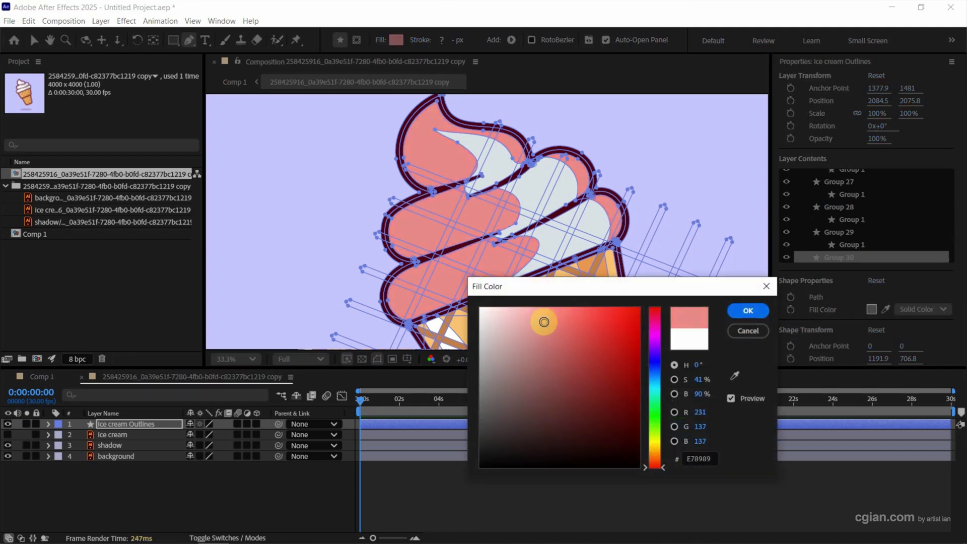
{"action": "left_click", "coordinate": [656, 322]}
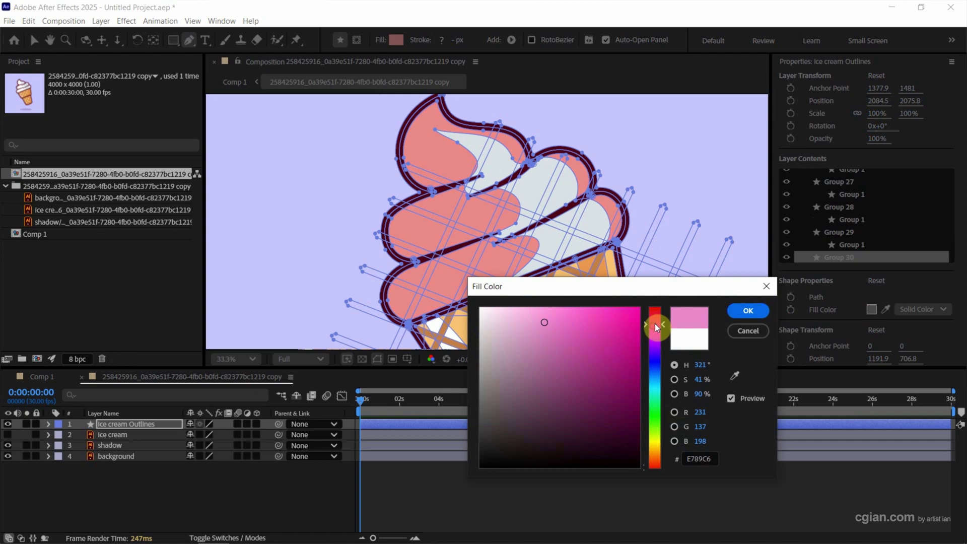
{"action": "left_click_drag", "start_coordinate": [656, 320], "coordinate": [656, 324]}
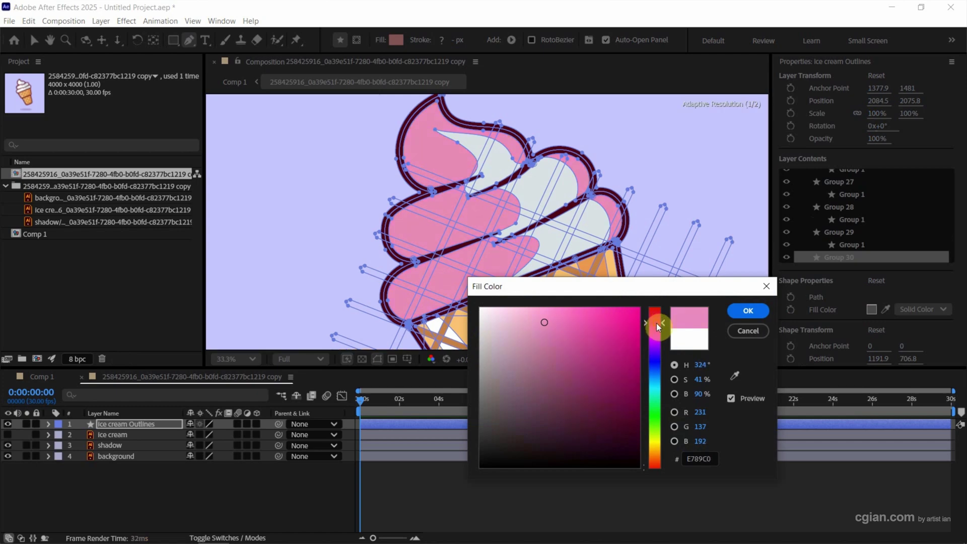
{"action": "left_click", "coordinate": [738, 310]}
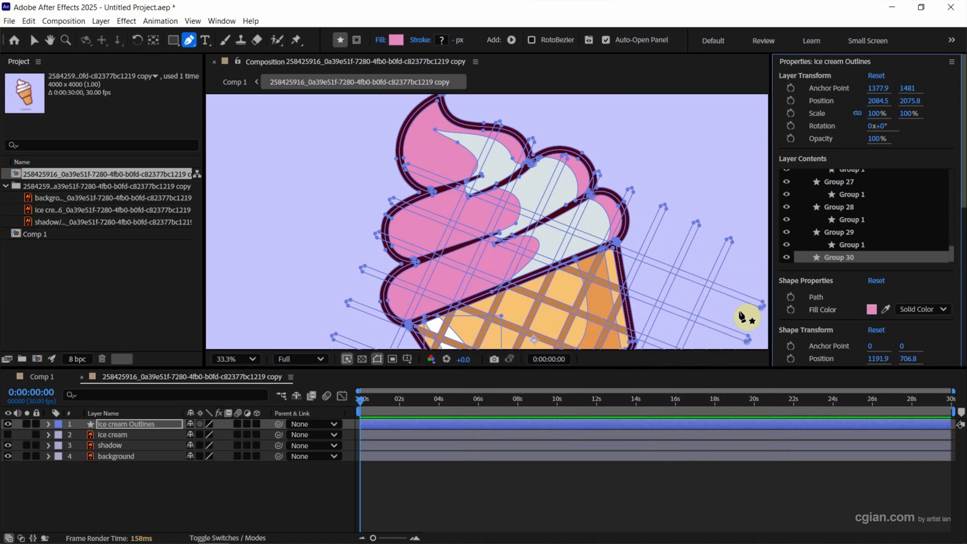
{"action": "left_click", "coordinate": [846, 232]}
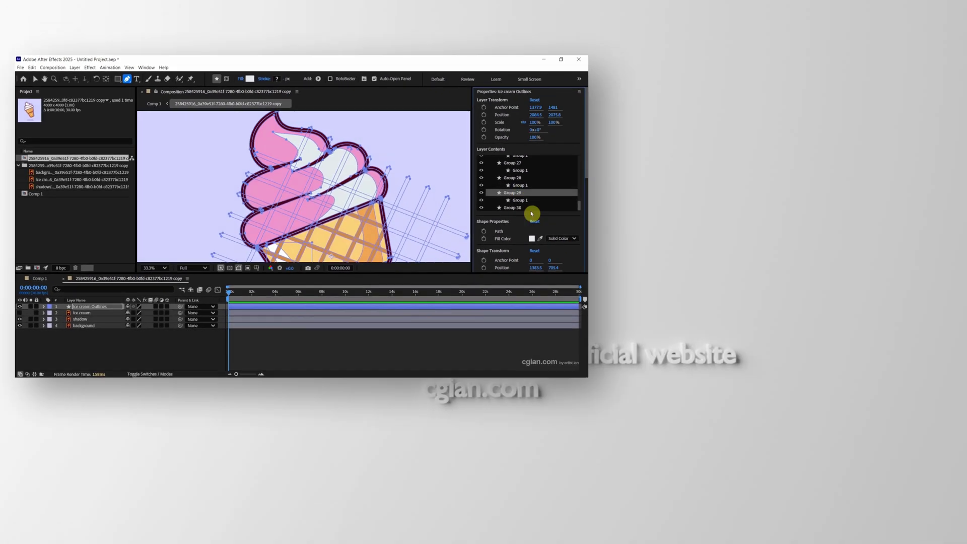